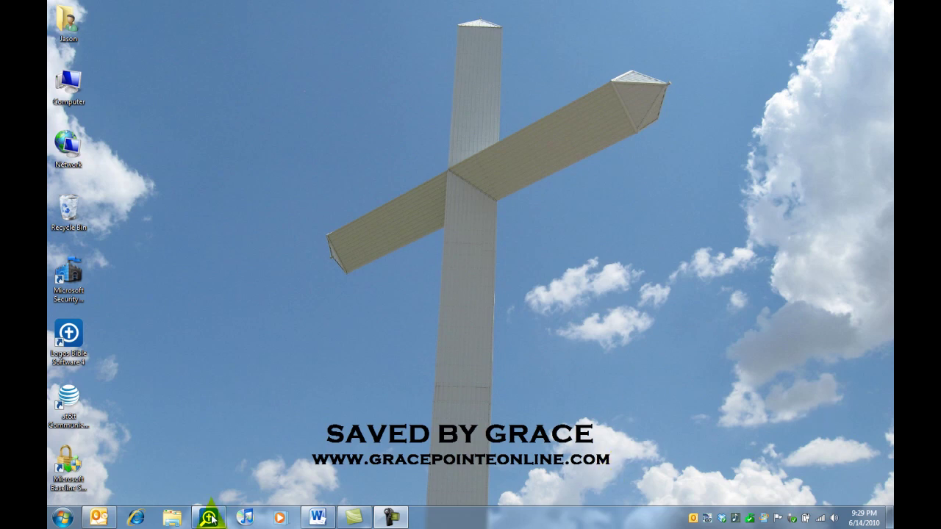
Switch to Logos Bible Software and open Systematic Theology: An Introduction to Bible Doctrine at "The Decrees of God"
mouse_move(211, 519)
click(222, 452)
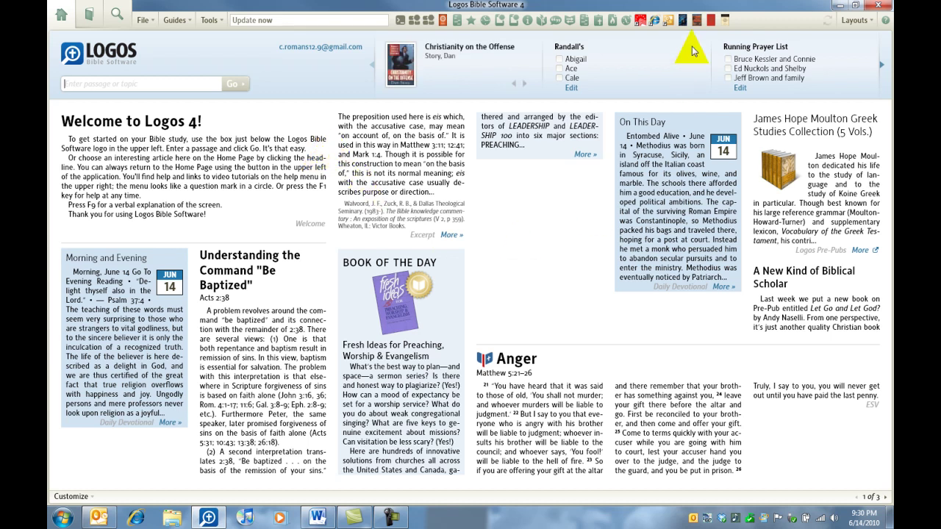
click(684, 21)
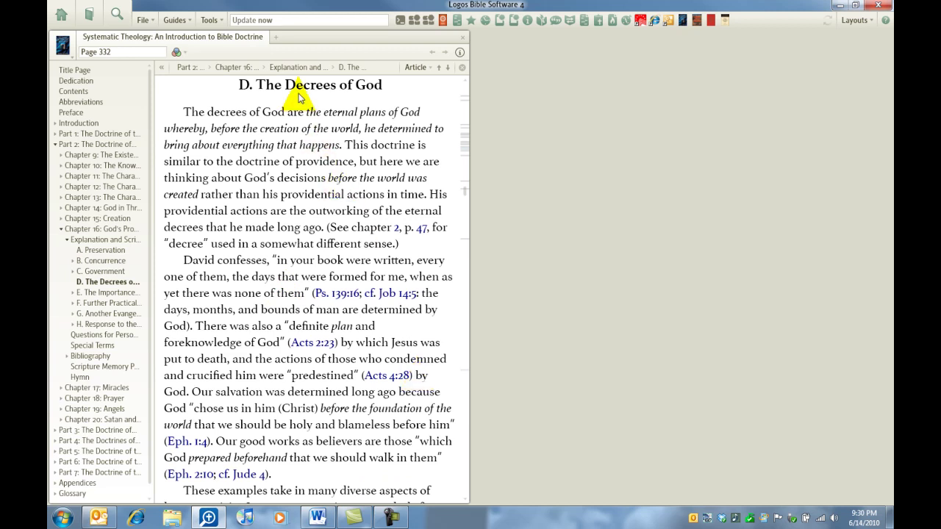
Create a new passage list and title it "The Decrees of God (Grudem, W.)"
click(147, 19)
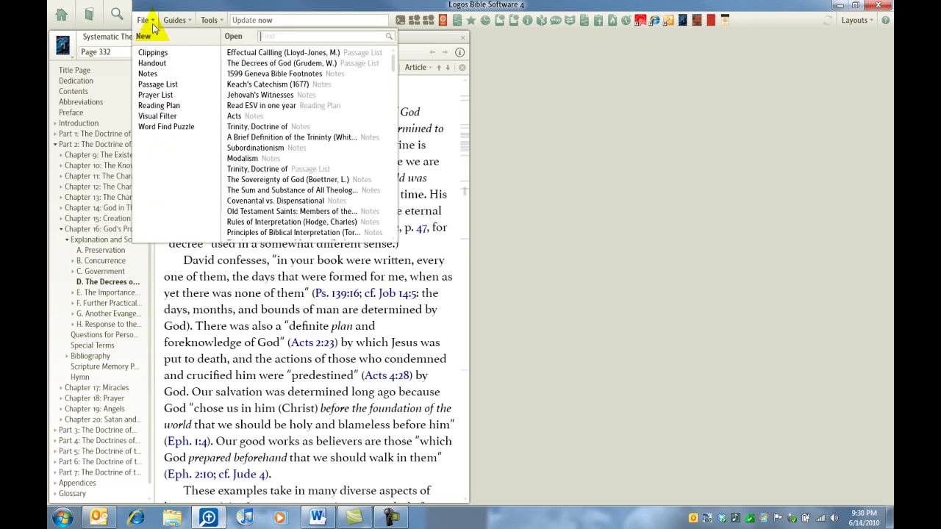
click(153, 84)
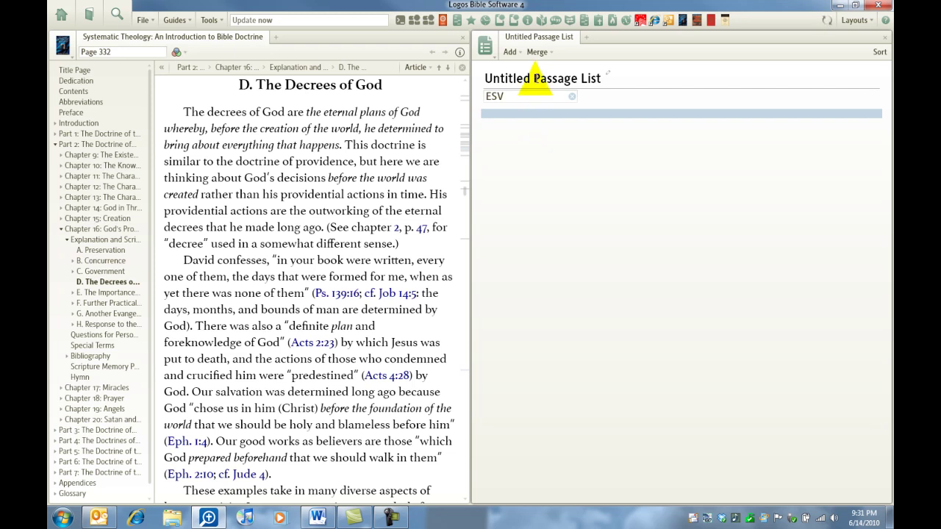
click(536, 76)
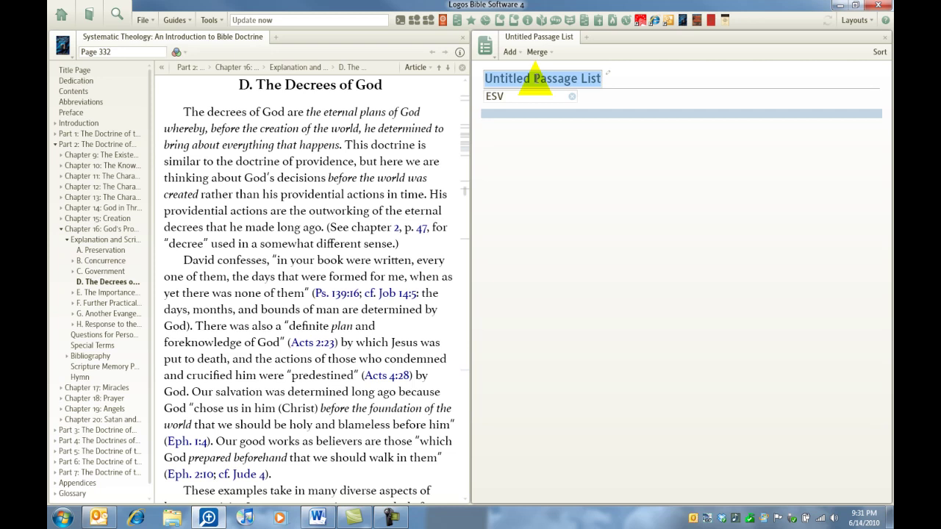
text(The D)
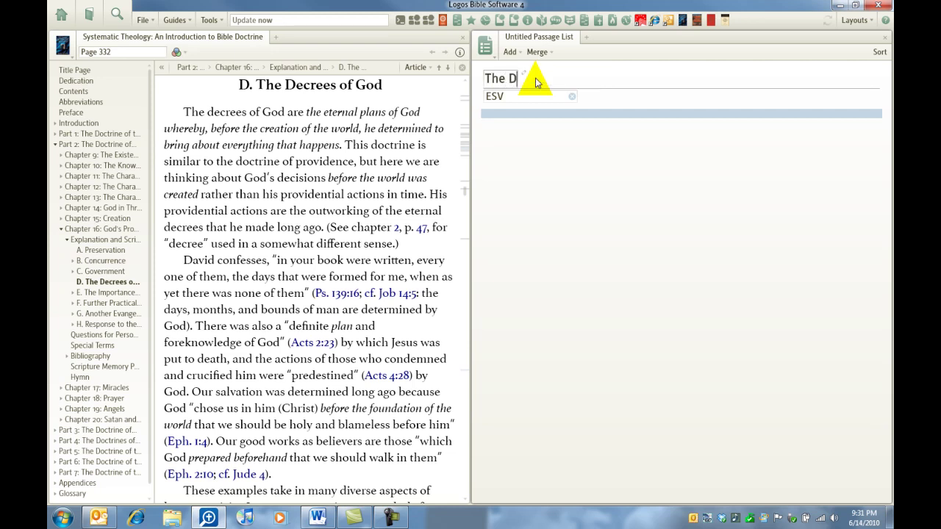
text(ecrees )
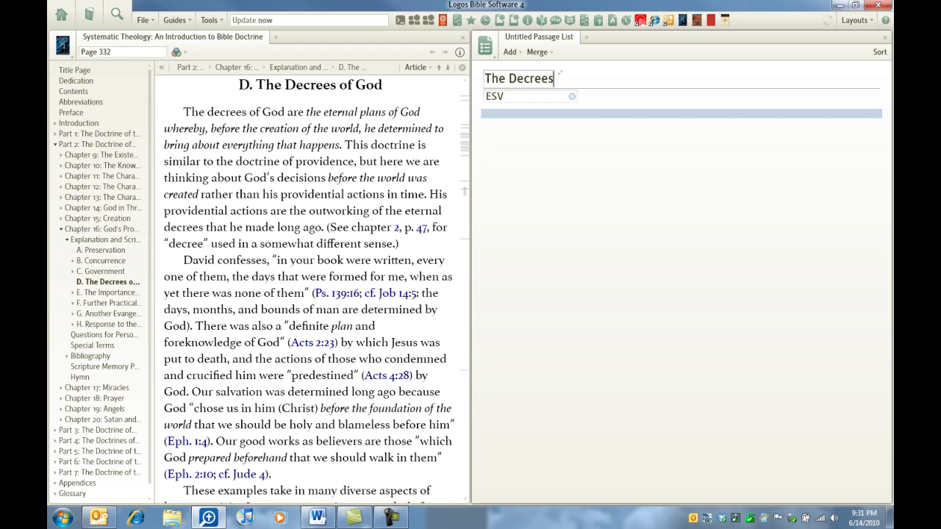
text(of God ()
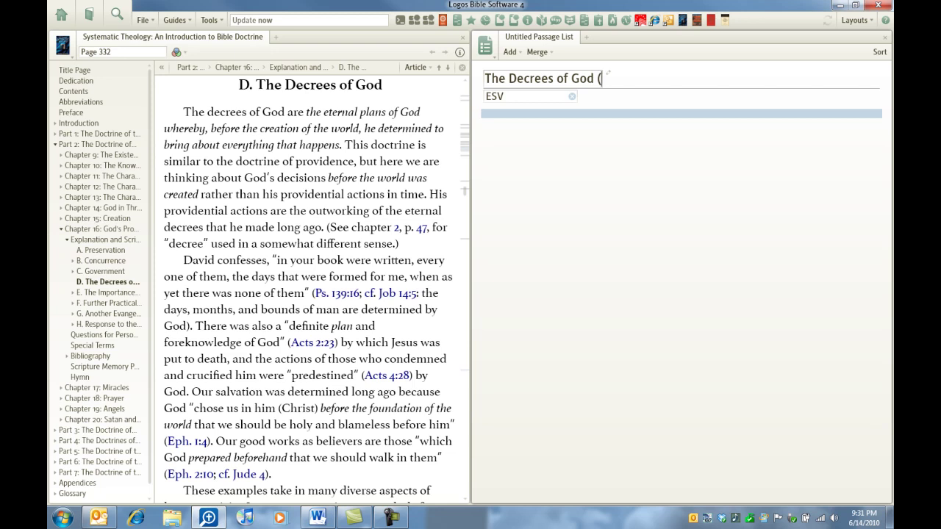
text(Grudem, W.))
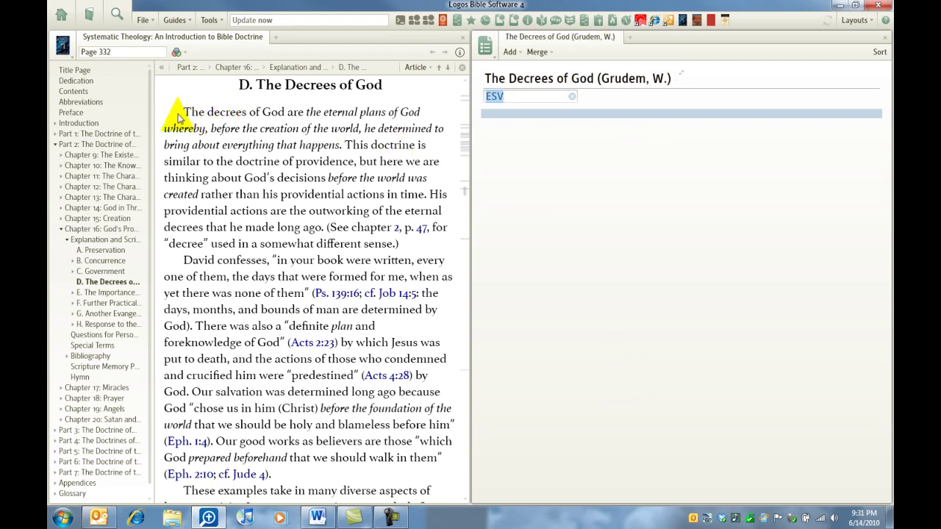
Select the whole text of section D, The Decrees of God, and add its passages to the list from the selected text
drag(180, 114, 264, 311)
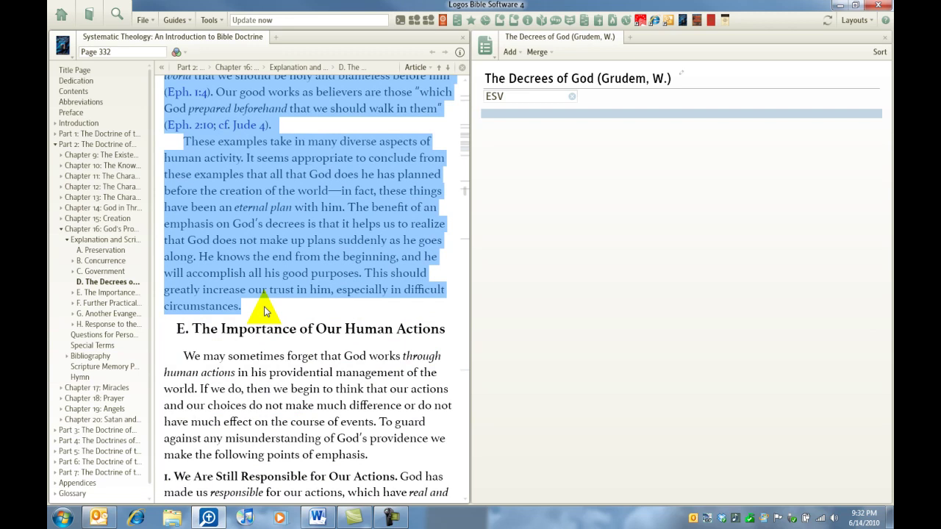
scroll(265, 311, up, 7)
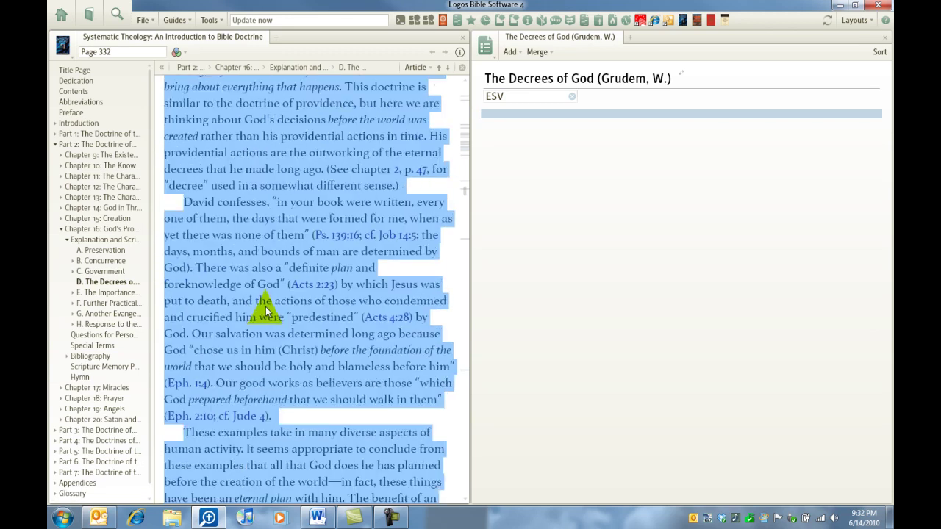
scroll(265, 311, up, 1)
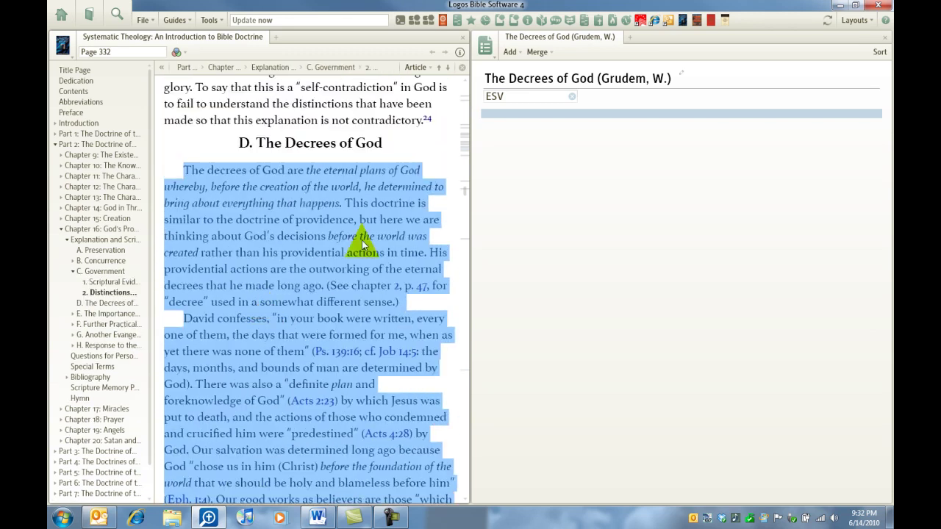
click(513, 52)
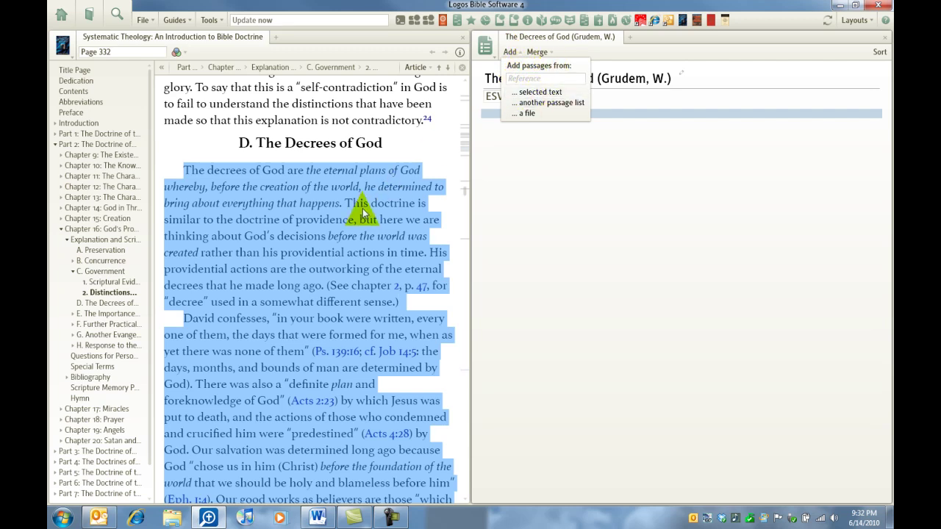
click(537, 92)
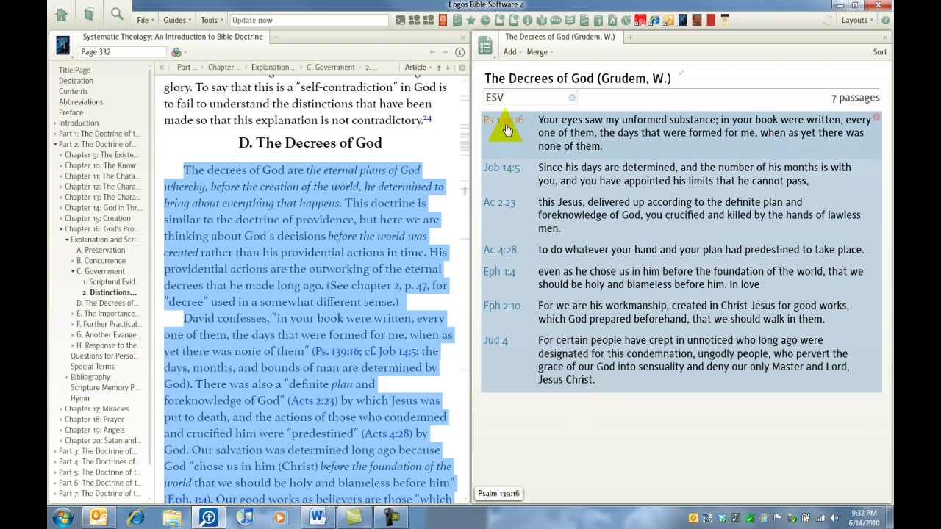
Preview Psalm 139:16 from the passage list and open it in the English Standard Version
mouse_move(506, 130)
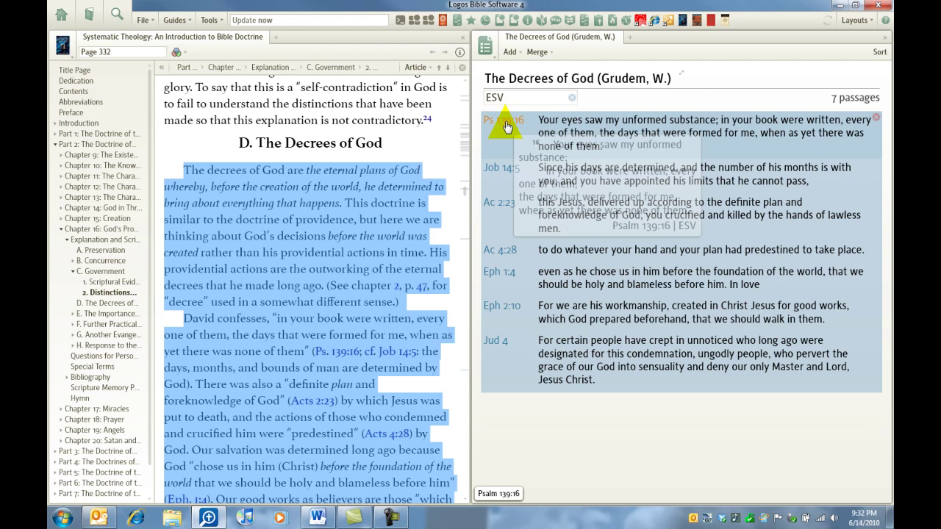
click(505, 124)
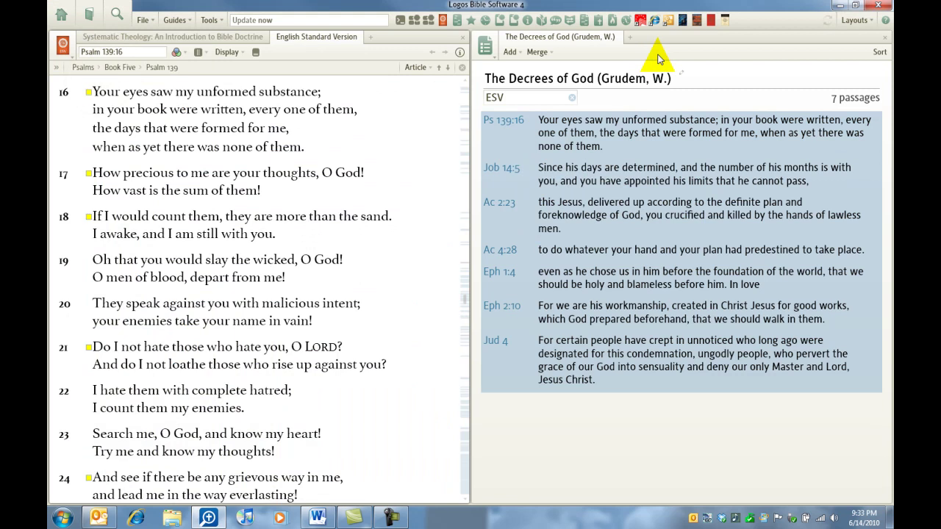
Show the Favorites to look at the Decrees of God passage list entry, and close them again
click(658, 54)
click(577, 48)
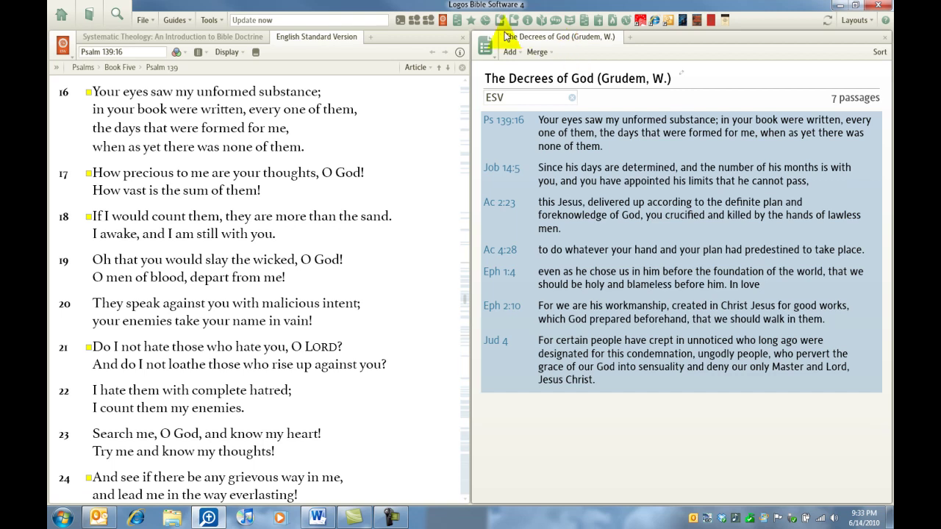
click(472, 21)
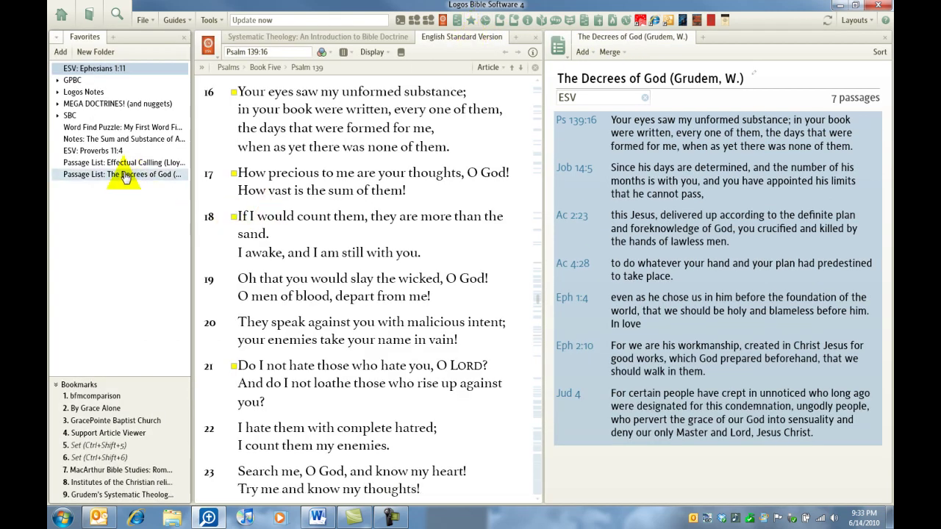
click(186, 36)
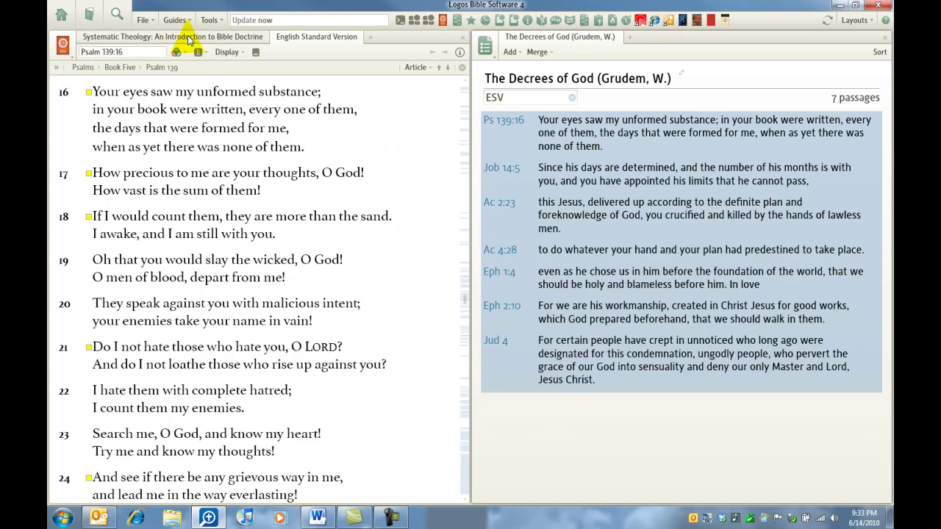
Replace the open resources with Great Doctrines of the Bible, Volume 2, showing chapter 8, "Regeneration—a New Disposition"
click(401, 20)
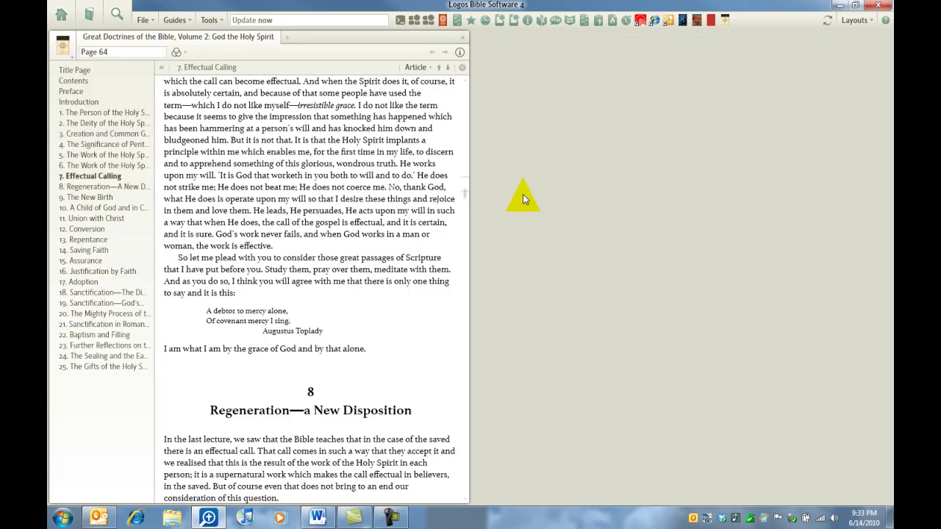
scroll(370, 381, down, 1)
scroll(370, 380, down, 5)
scroll(370, 380, down, 1)
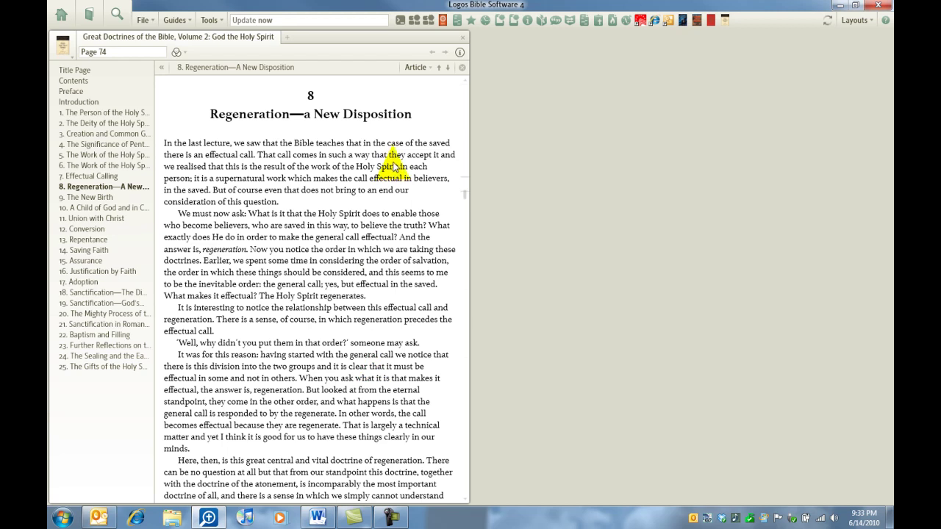
Create another passage list and title it "Regeneration (Lloyd-Jones, M.)"
click(146, 21)
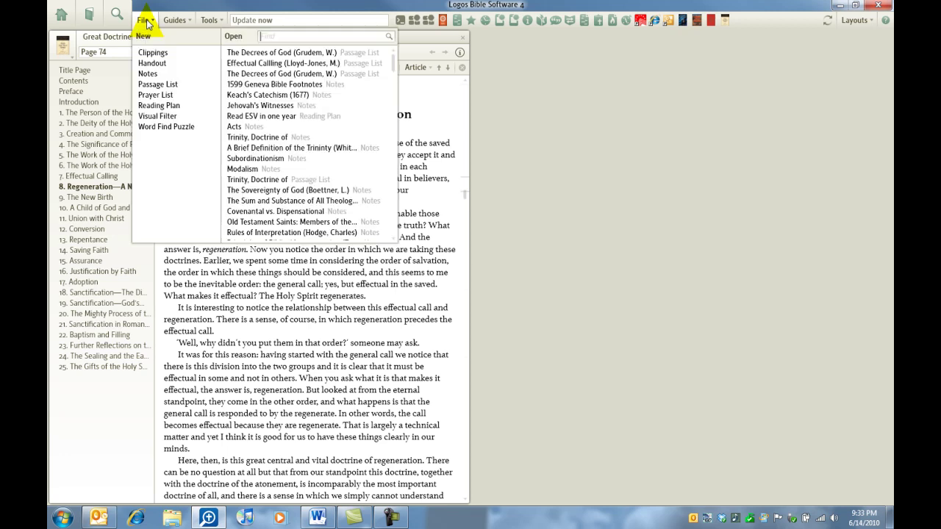
click(149, 86)
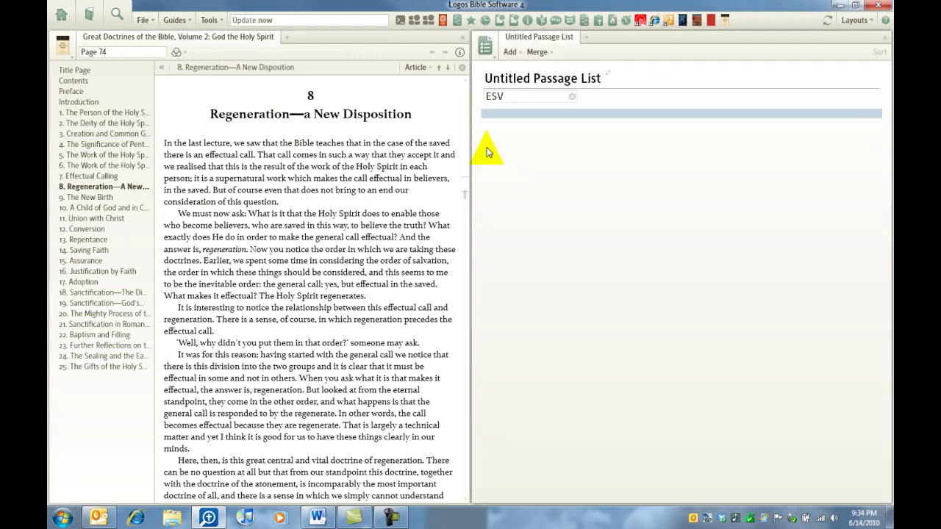
click(522, 78)
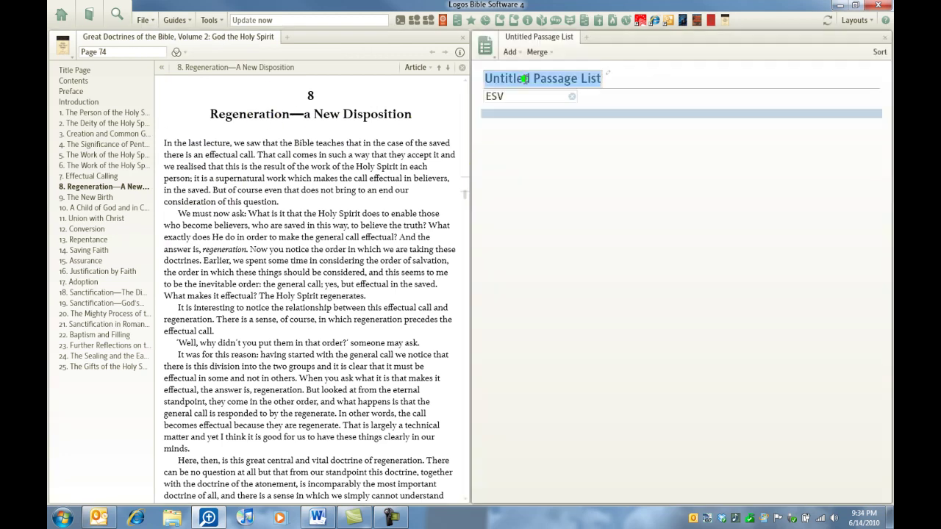
text(Rege)
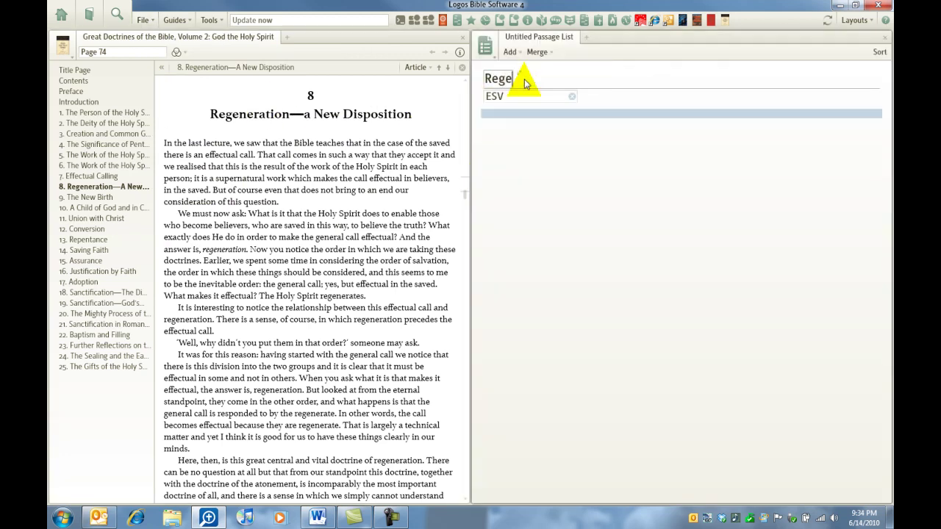
text(nerta)
key(BackSpace)
key(BackSpace)
text(ation )
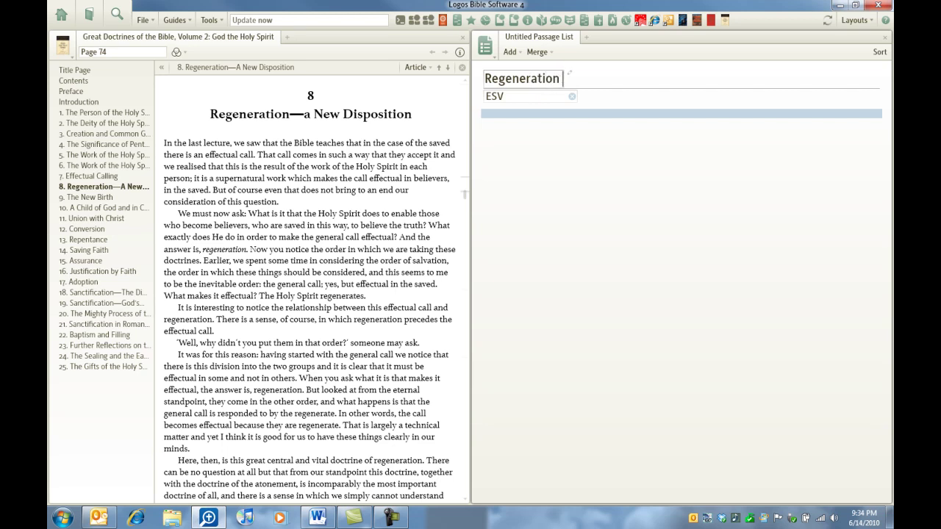
text((Lloyd)
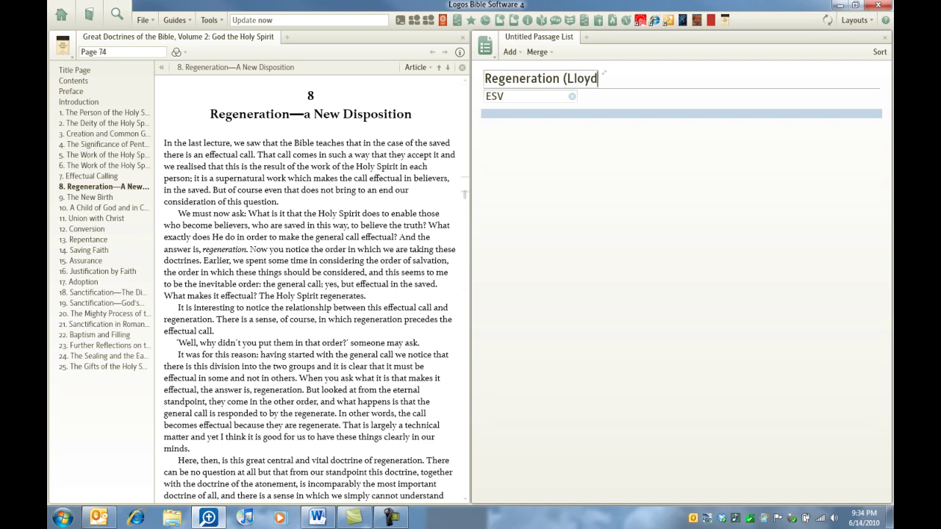
text(-Jones)
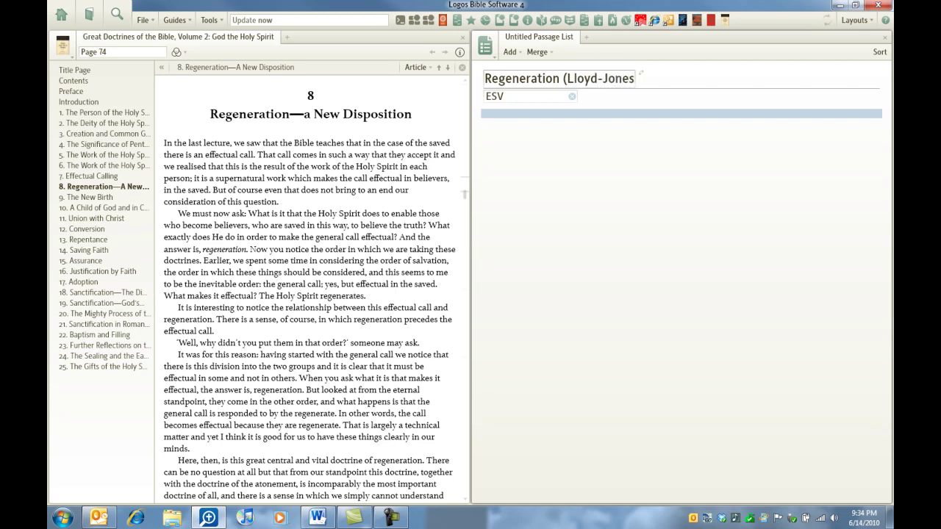
text(, M.))
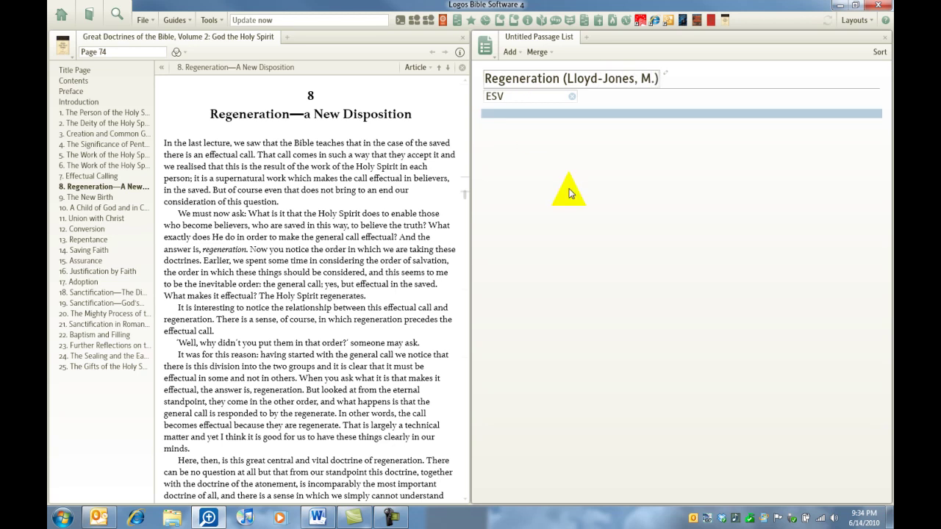
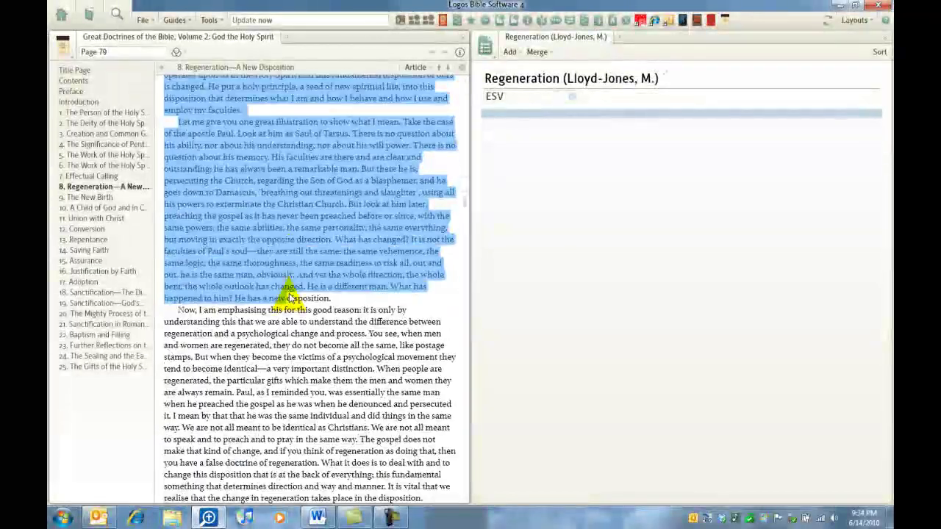
Select the full text of chapter 8 on regeneration and add its passages to the list from the selected text
scroll(286, 291, down, 15)
drag(286, 291, 289, 297)
scroll(288, 295, down, 7)
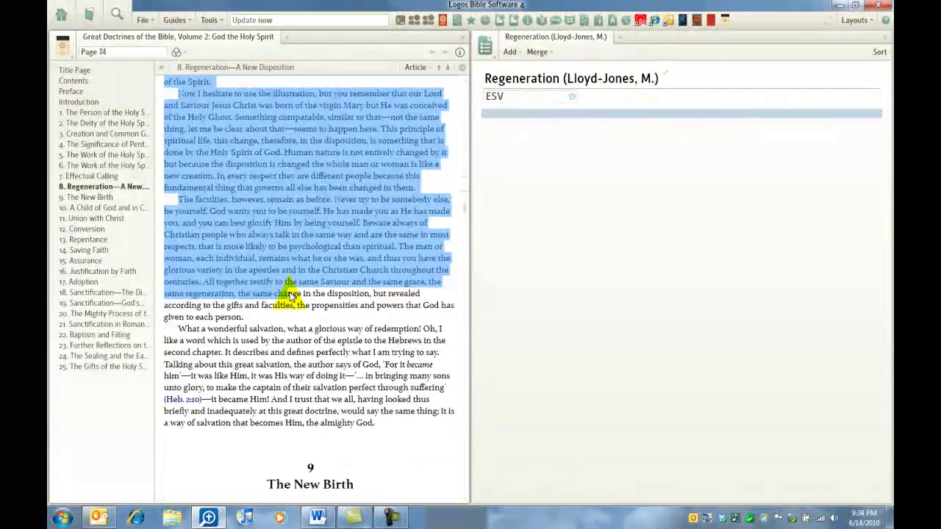
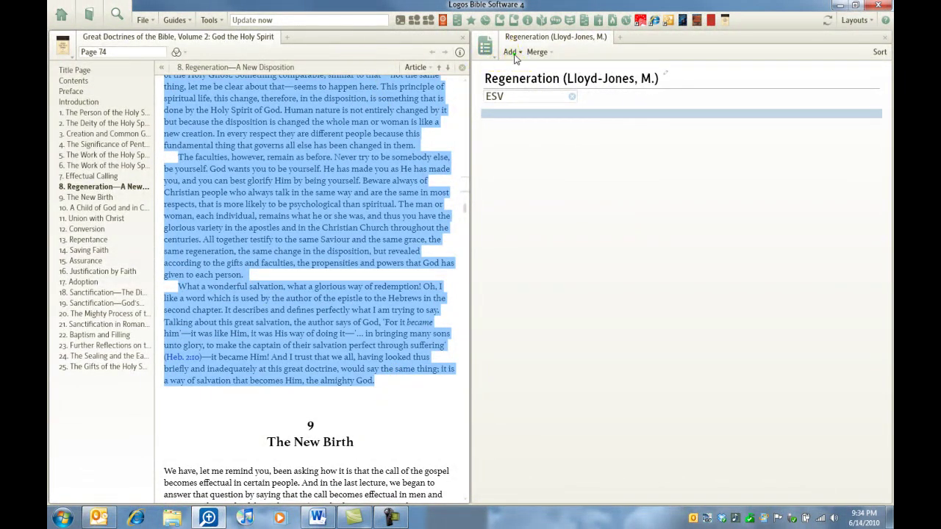
click(514, 57)
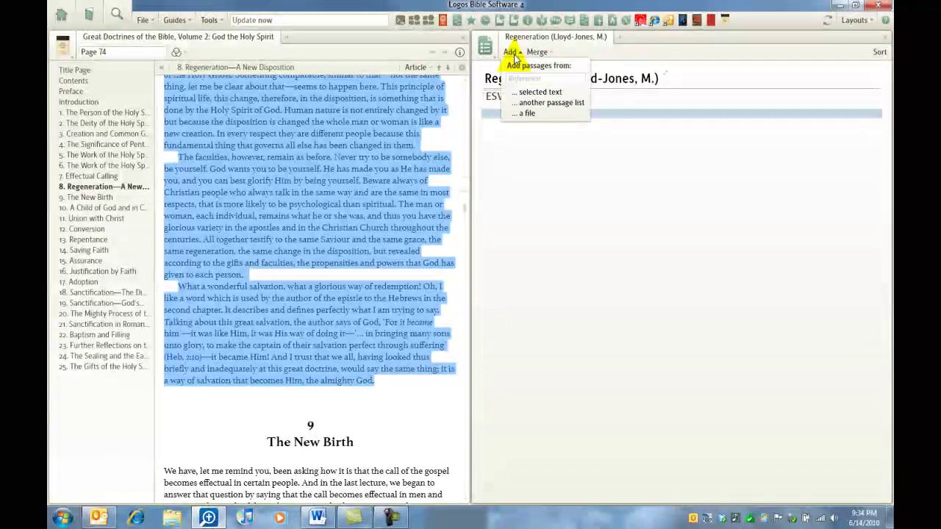
click(541, 92)
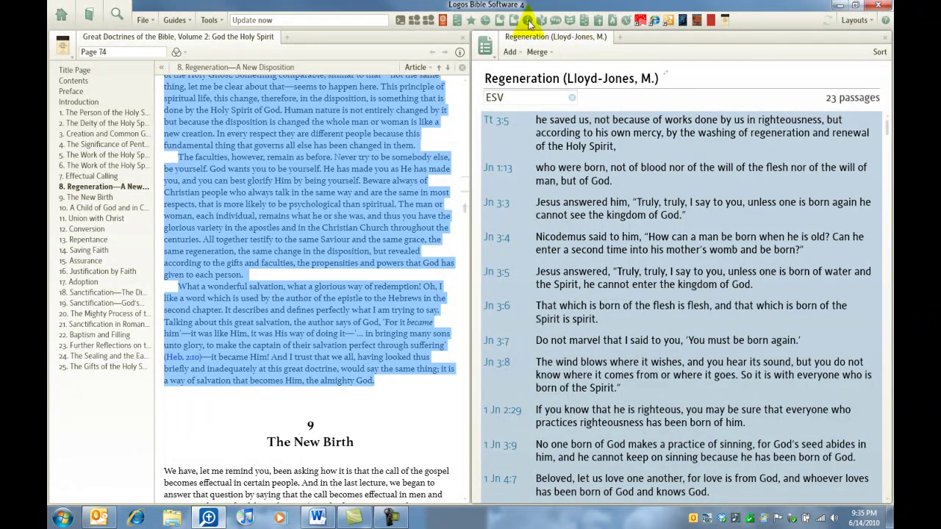
Show the Favorites and add the "Regeneration (Lloyd-Jones, M.)" passage list to them
click(471, 22)
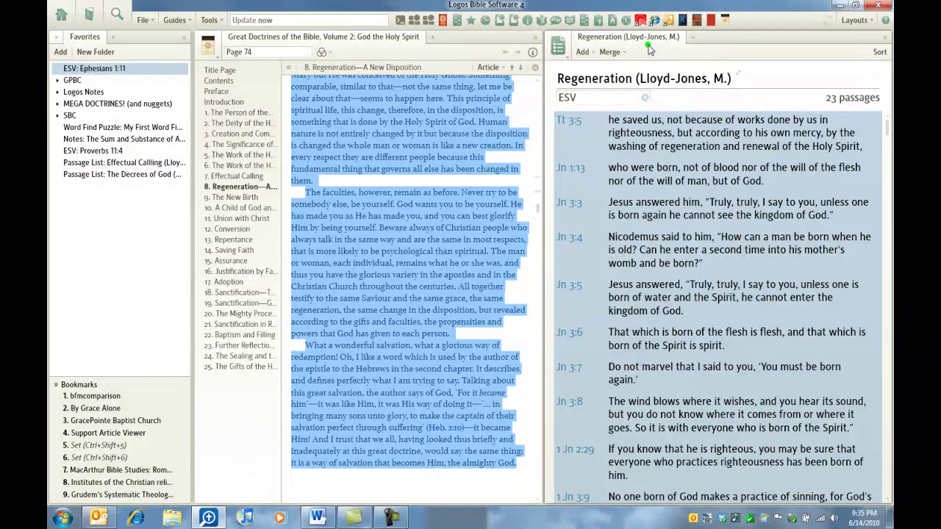
key(ctrl+d)
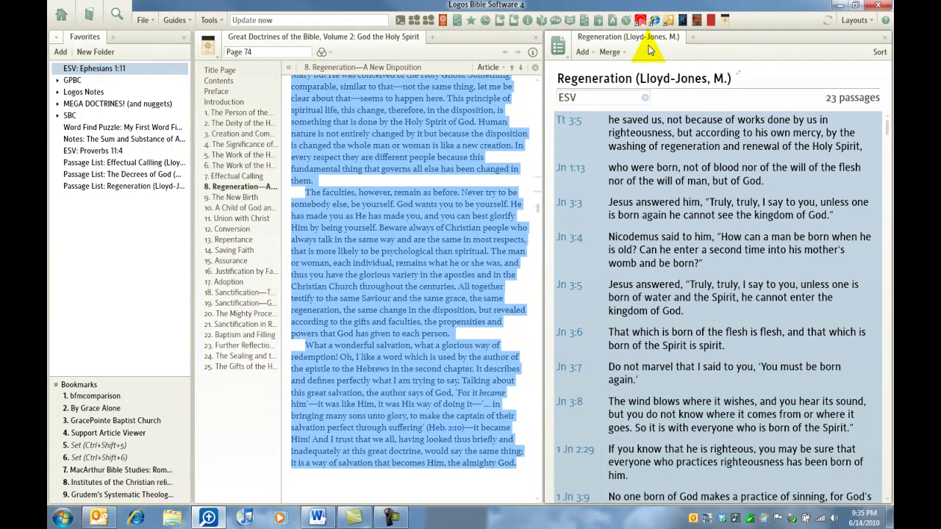
Close the passage list, the Great Doctrines book and the Favorites to return to the home page
click(886, 38)
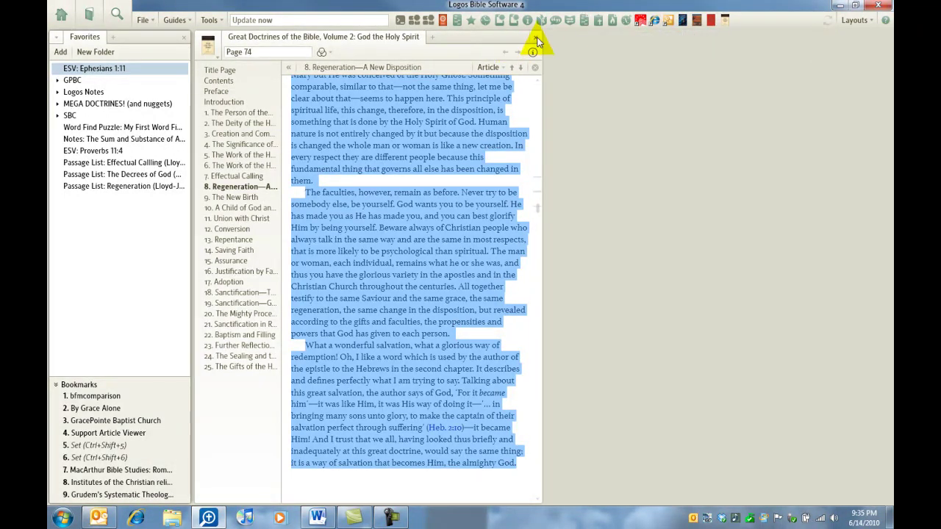
click(537, 38)
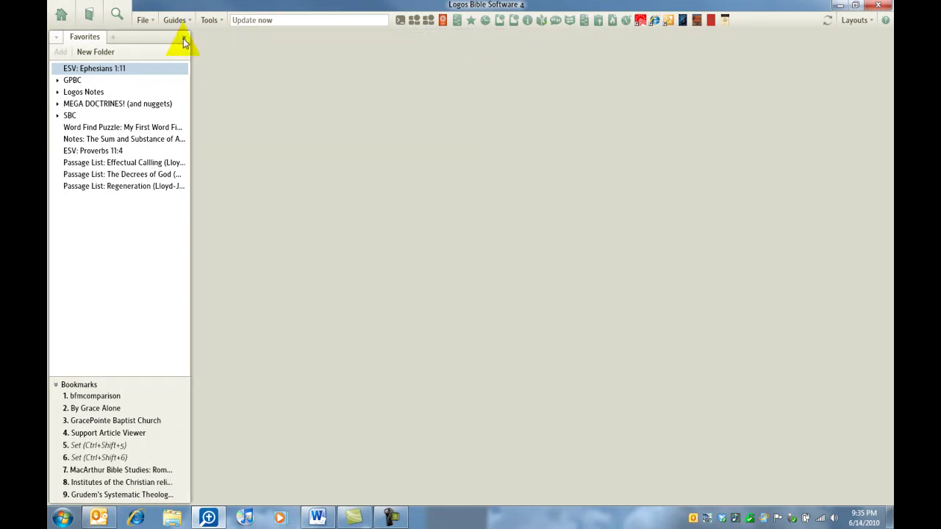
click(183, 38)
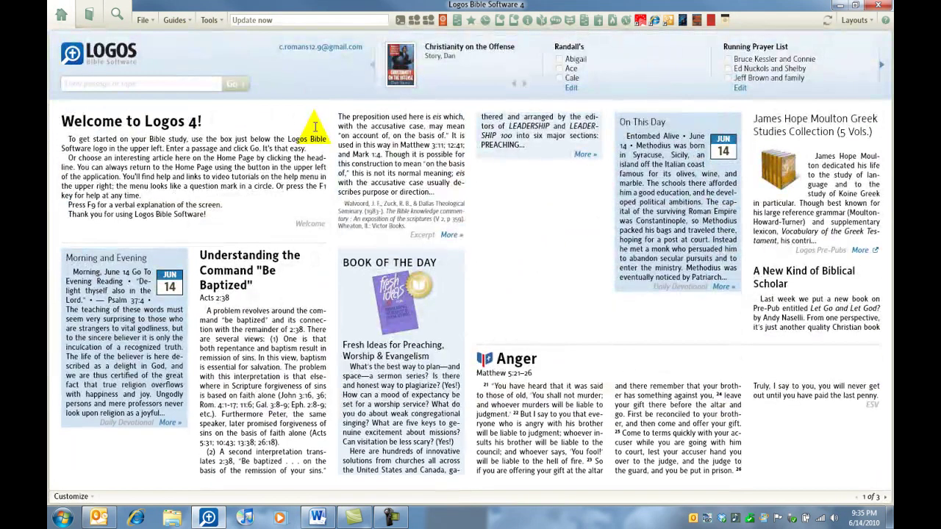